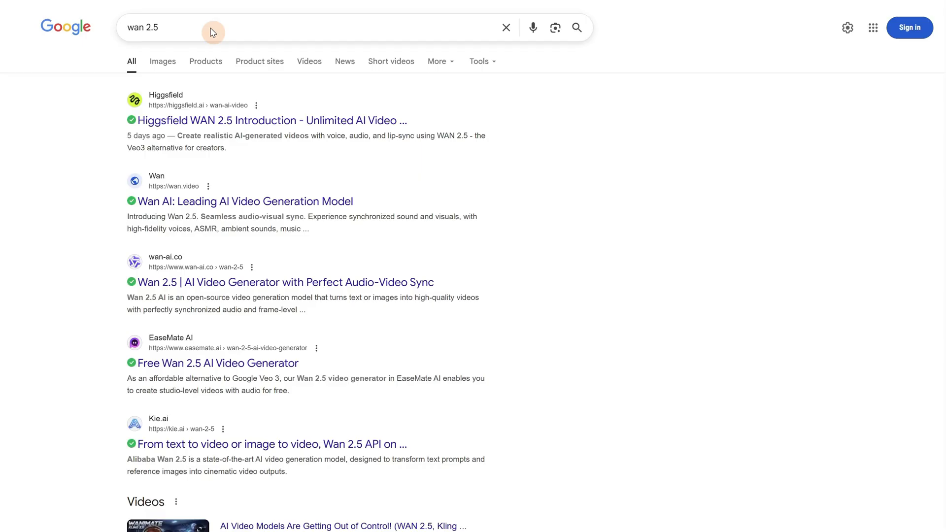
Step: Open the 'Wan AI: Leading AI Video Generation Model' result from the 'wan 2.5' Google search
{"action": "left_click_drag", "start_coordinate": [179, 15], "coordinate": [107, 22]}
{"action": "left_click", "coordinate": [85, 117]}
{"action": "left_click", "coordinate": [183, 203]}
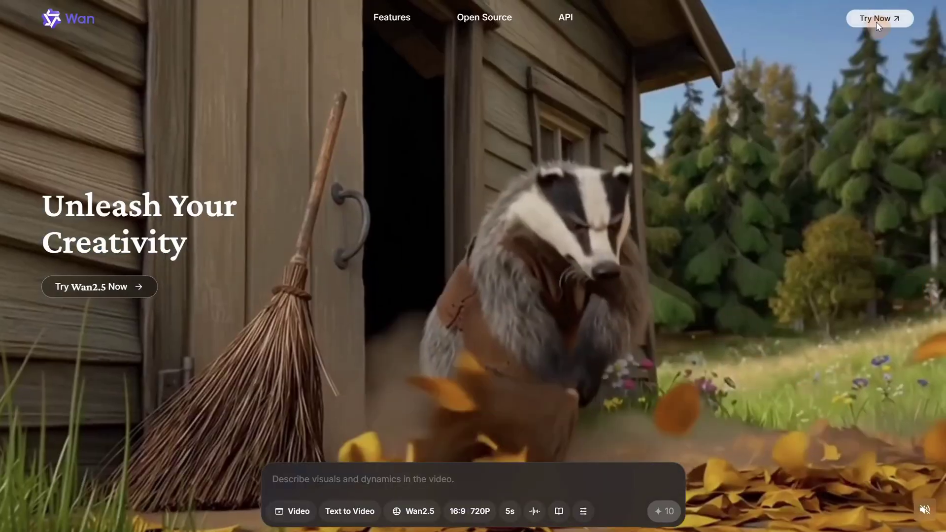
Step: Sign in to Wan with a Google account and view Member & Credit (WAN FREE, 0 credits)
{"action": "left_click", "coordinate": [878, 25]}
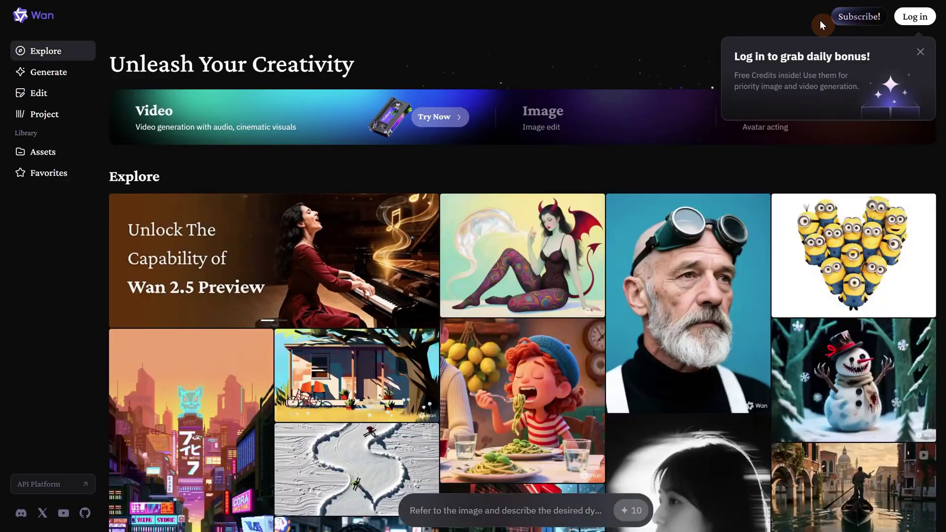
{"action": "left_click", "coordinate": [918, 19]}
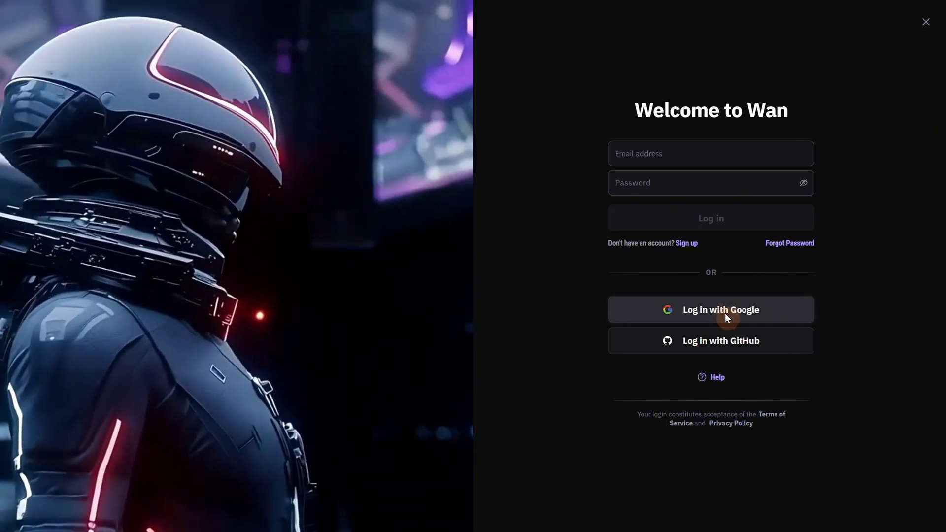
{"action": "left_click", "coordinate": [726, 314]}
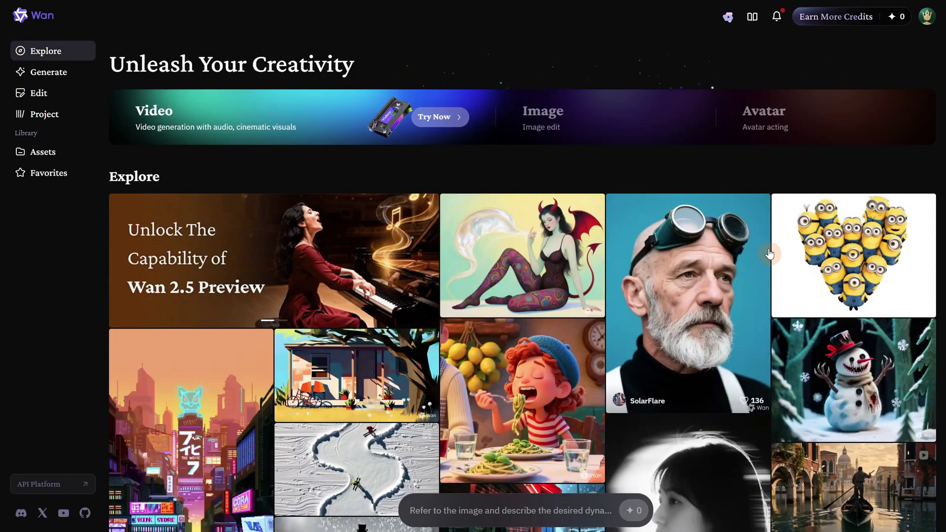
{"action": "left_click", "coordinate": [928, 23]}
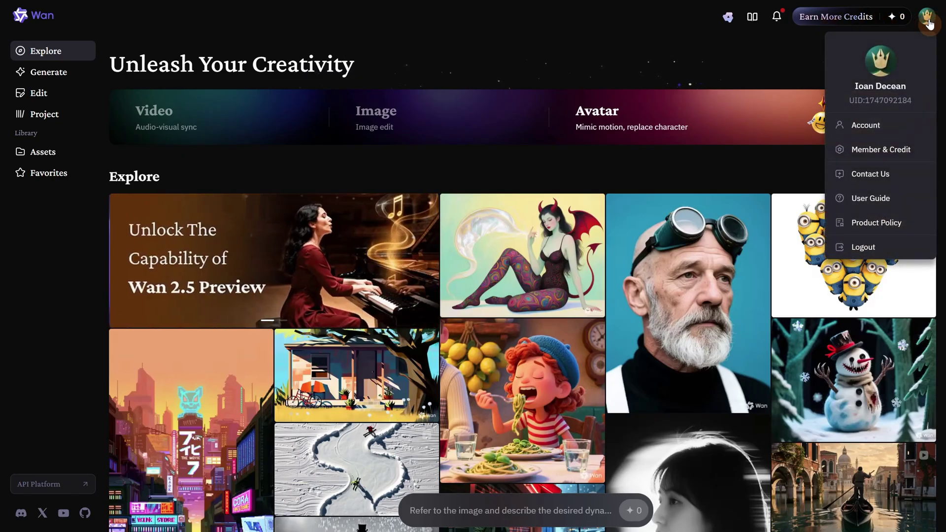
{"action": "left_click", "coordinate": [880, 153]}
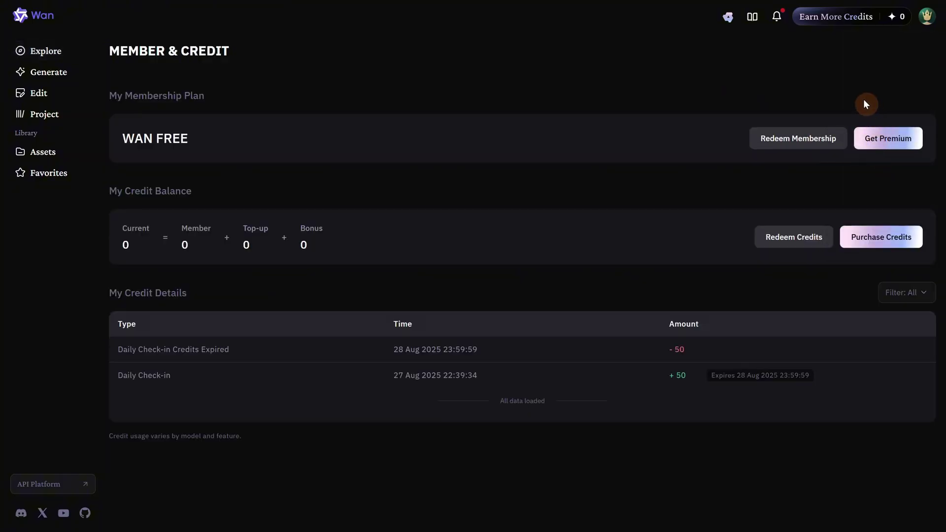
Step: Switch the premium plans to monthly billing and subscribe to Pro at US$6.5/month
{"action": "left_click", "coordinate": [894, 140]}
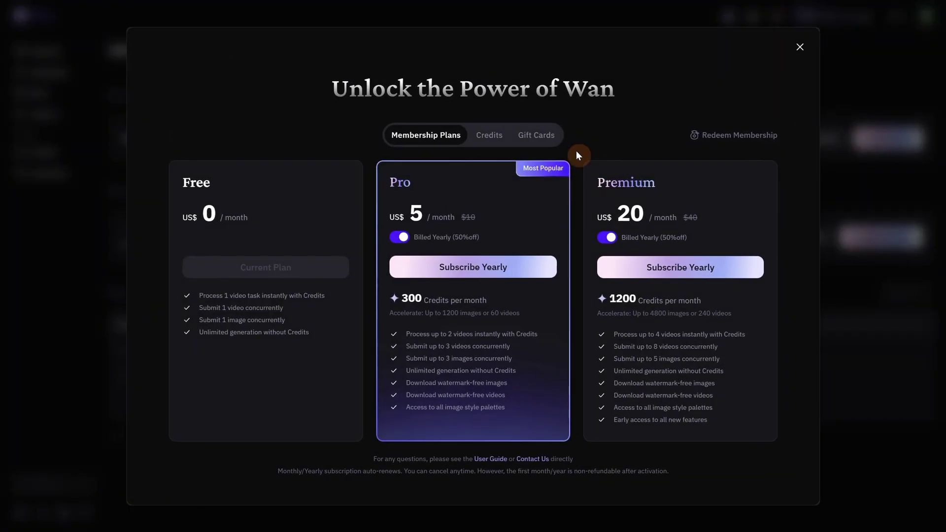
{"action": "left_click", "coordinate": [404, 241]}
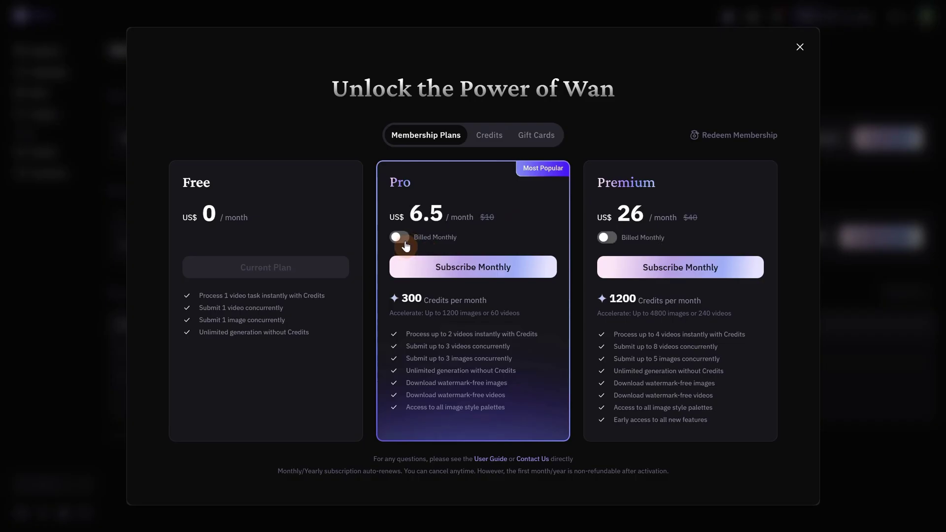
{"action": "left_click", "coordinate": [404, 241]}
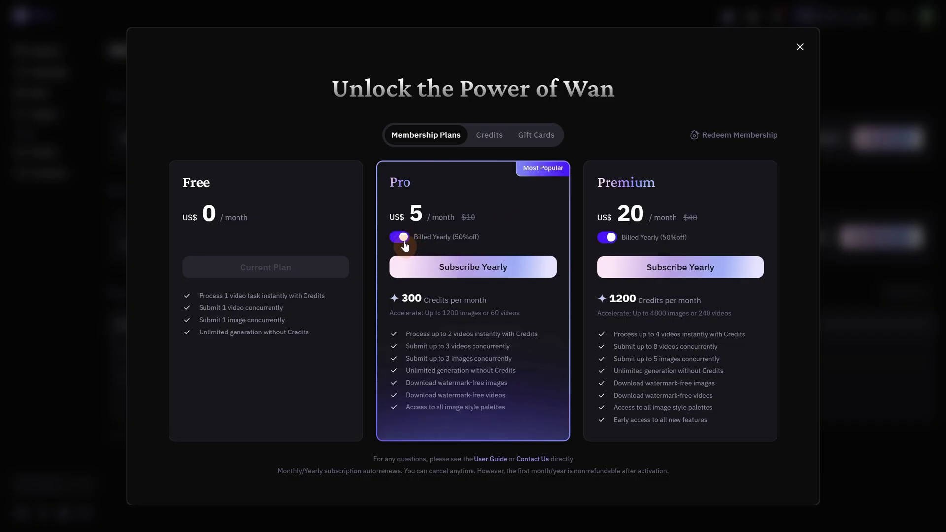
{"action": "left_click", "coordinate": [404, 241]}
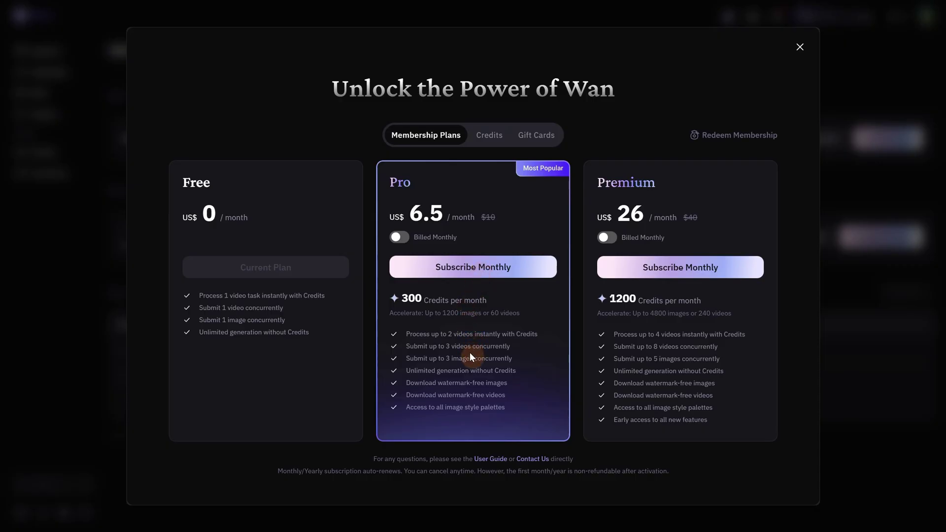
{"action": "left_click", "coordinate": [473, 267]}
{"action": "left_click", "coordinate": [472, 266]}
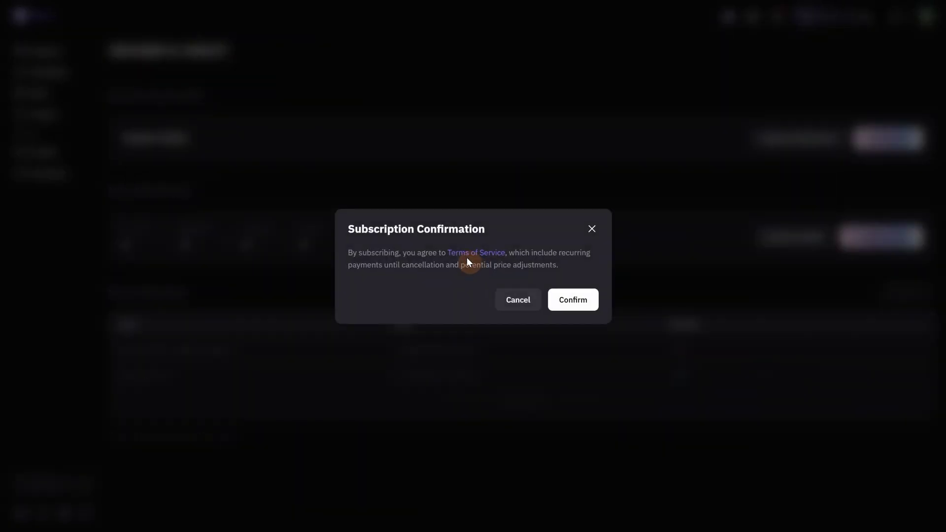
Step: Pay $6.50 by card for the Pro monthly plan, then go to the Generate workspace
{"action": "left_click", "coordinate": [576, 311]}
{"action": "left_click", "coordinate": [585, 169]}
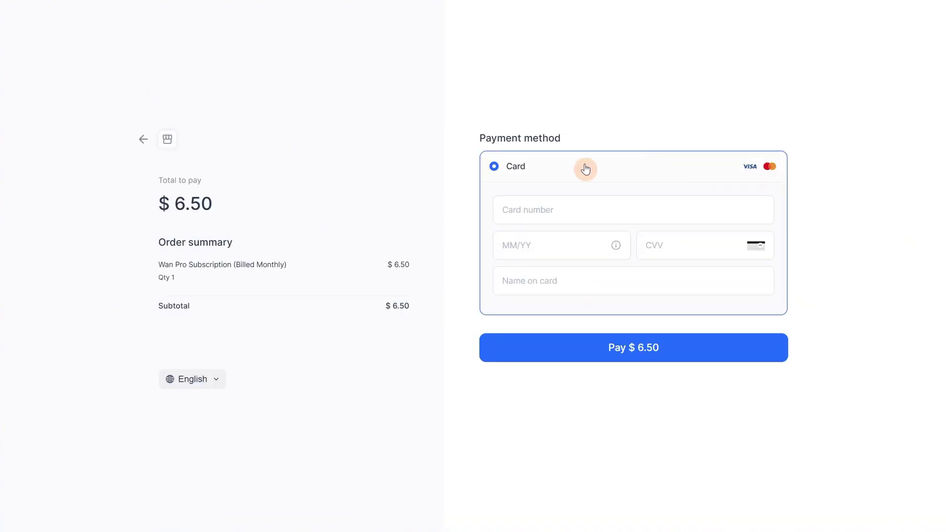
{"action": "left_click", "coordinate": [716, 206]}
{"action": "left_click", "coordinate": [910, 173]}
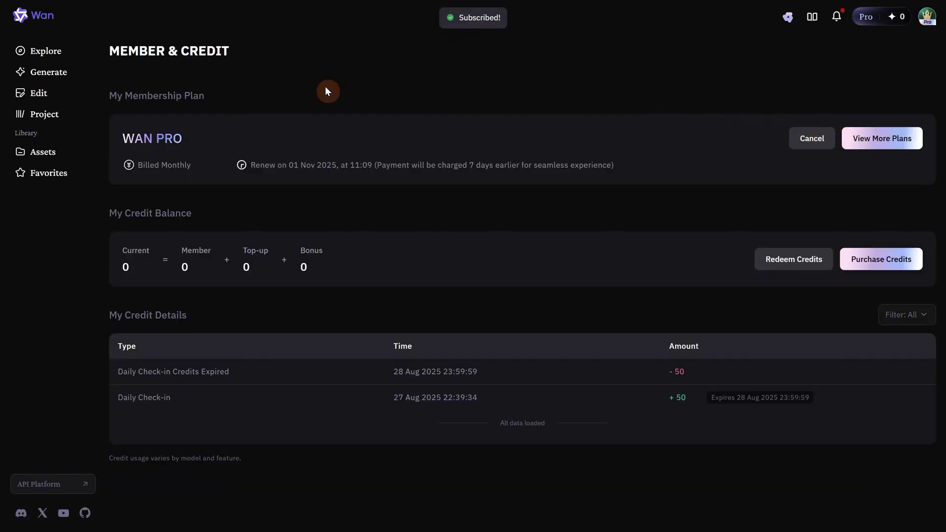
{"action": "left_click", "coordinate": [50, 73]}
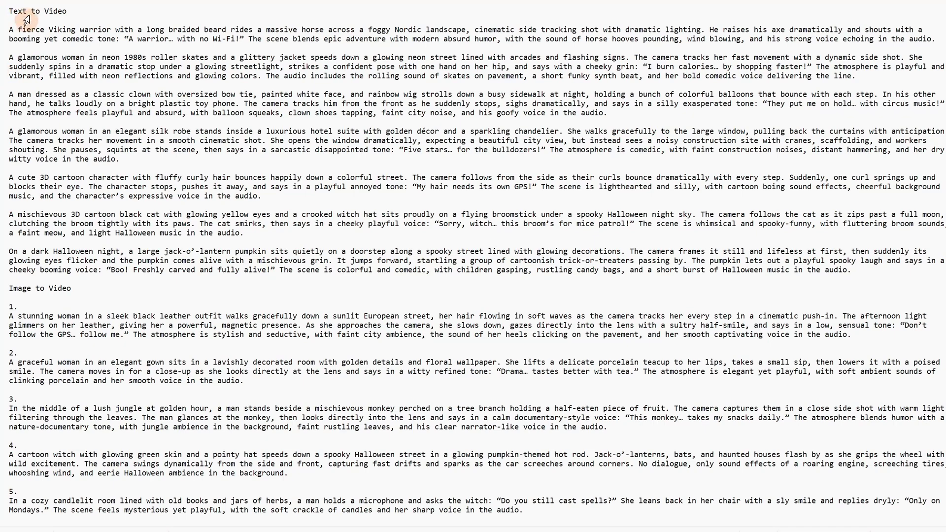
Step: Copy the Viking warrior prompt paragraph from Notepad and switch back to Wan
{"action": "left_click_drag", "start_coordinate": [11, 25], "coordinate": [352, 286]}
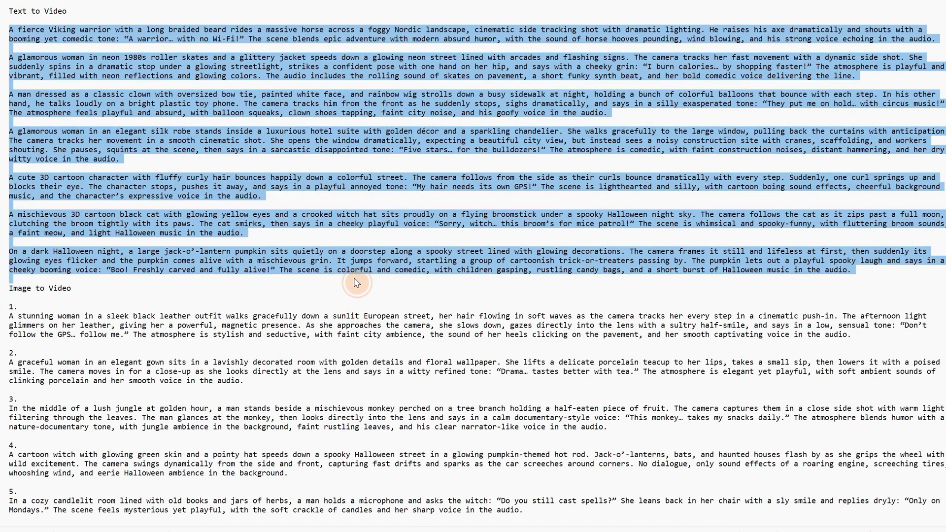
{"action": "left_click", "coordinate": [107, 295]}
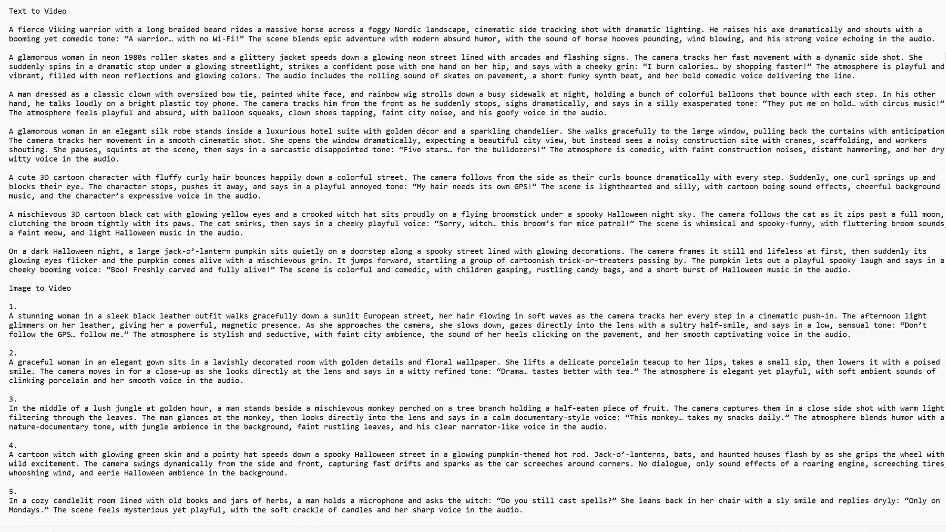
{"action": "left_click_drag", "start_coordinate": [937, 40], "coordinate": [9, 31]}
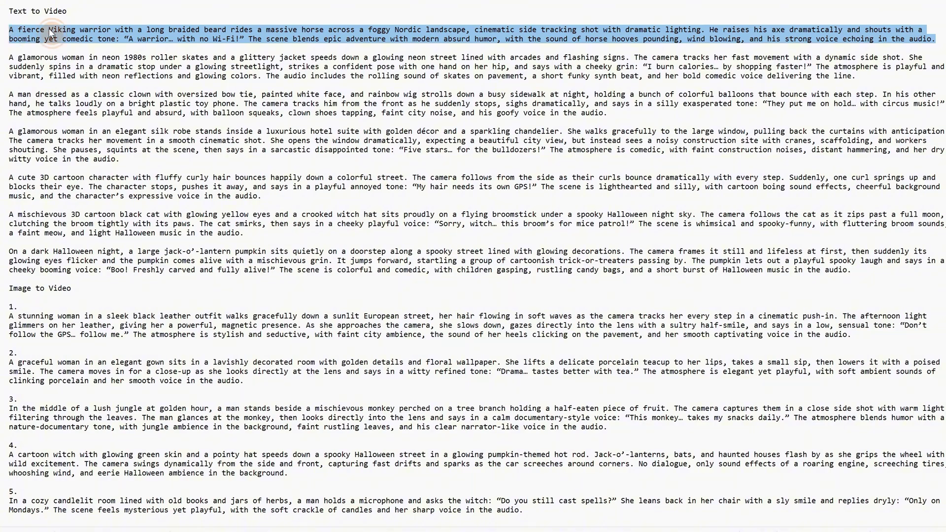
{"action": "right_click", "coordinate": [59, 43]}
{"action": "left_click", "coordinate": [105, 46]}
{"action": "key", "text": "alt+Tab"}
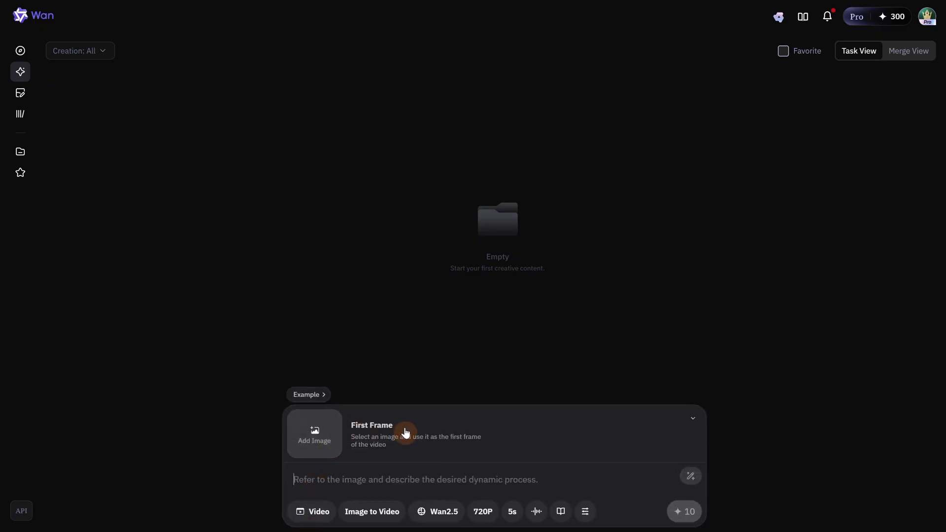
Step: Set generation to Text to Video with the Wan2.5 Preview model at 1080P
{"action": "left_click", "coordinate": [317, 512]}
{"action": "left_click", "coordinate": [364, 512]}
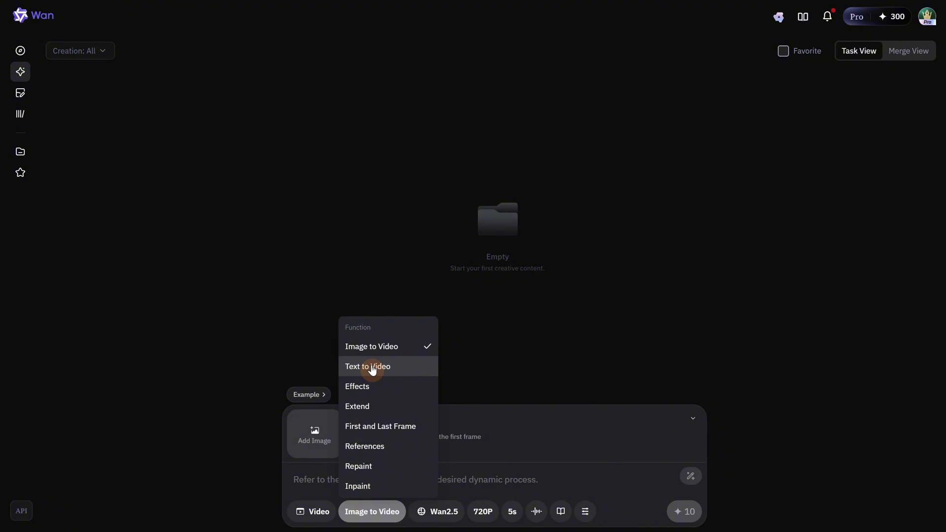
{"action": "left_click", "coordinate": [372, 367]}
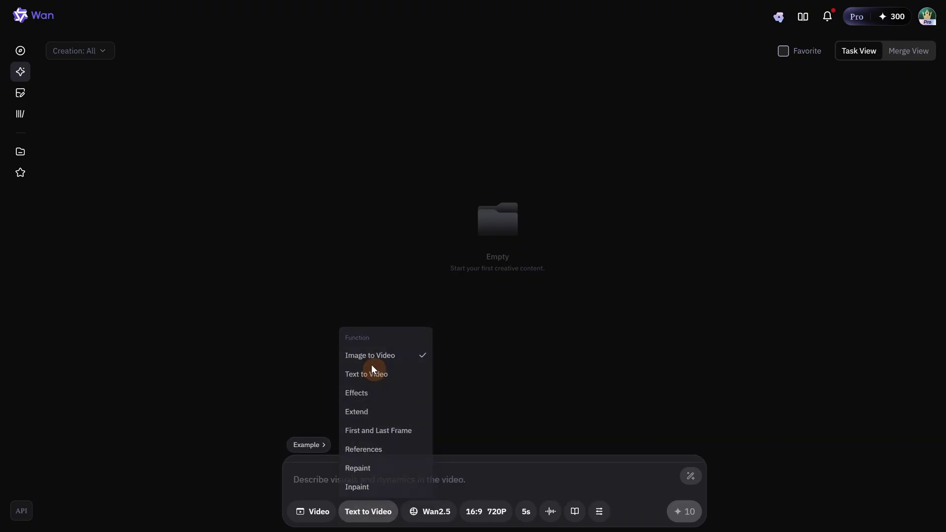
{"action": "left_click", "coordinate": [445, 515]}
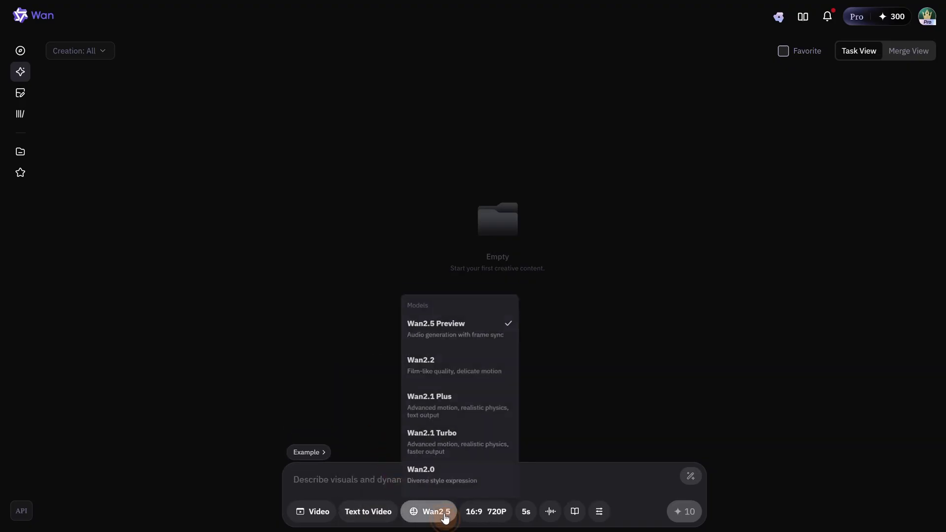
{"action": "left_click", "coordinate": [444, 326]}
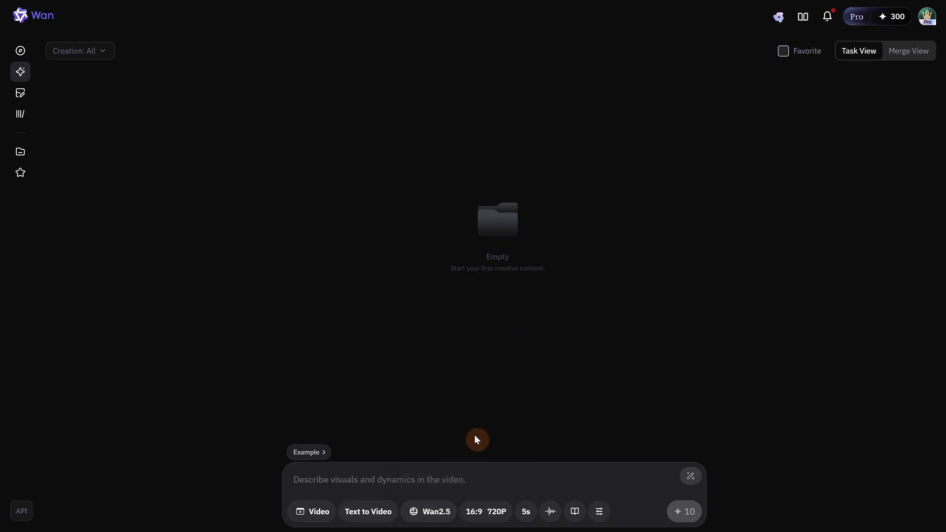
{"action": "left_click", "coordinate": [482, 520]}
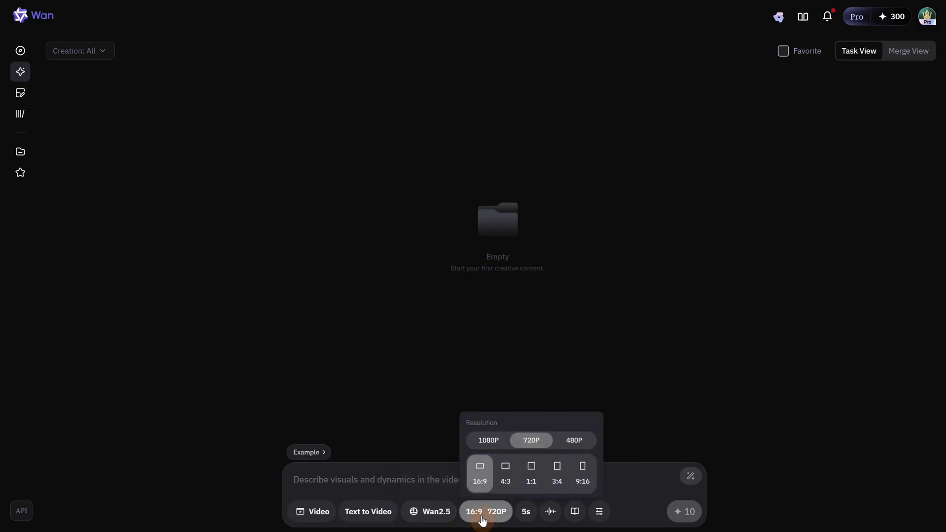
{"action": "left_click", "coordinate": [488, 442]}
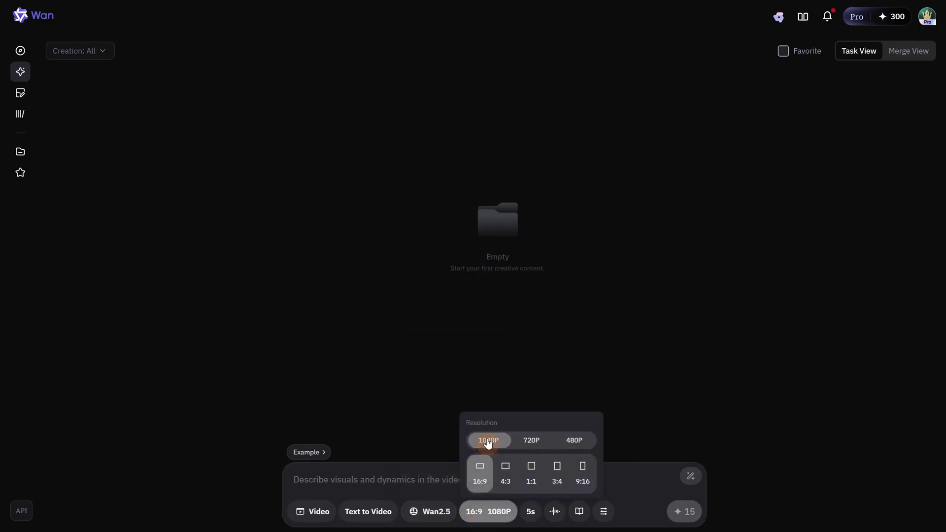
{"action": "left_click", "coordinate": [531, 515]}
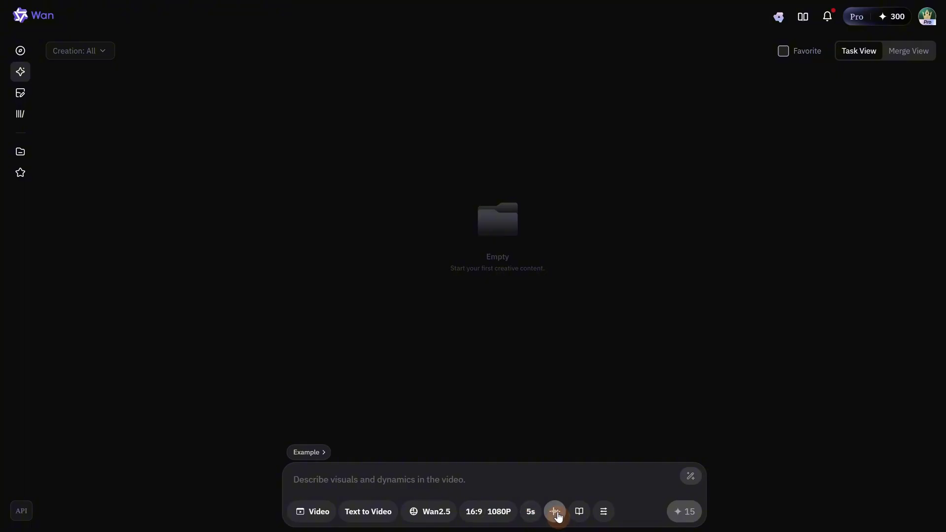
Step: Turn off Inspiration Mode in the generation settings, keeping Generate with Credits on
{"action": "left_click", "coordinate": [556, 513]}
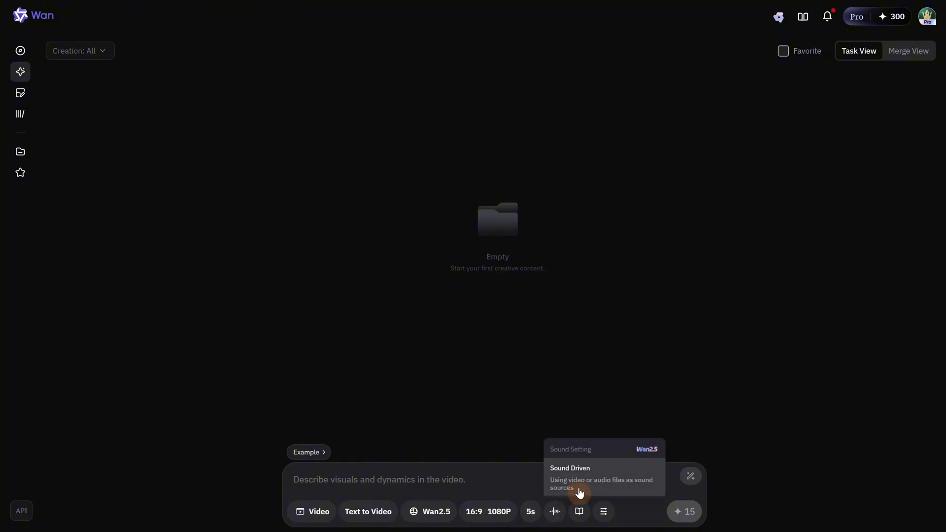
{"action": "left_click", "coordinate": [580, 513]}
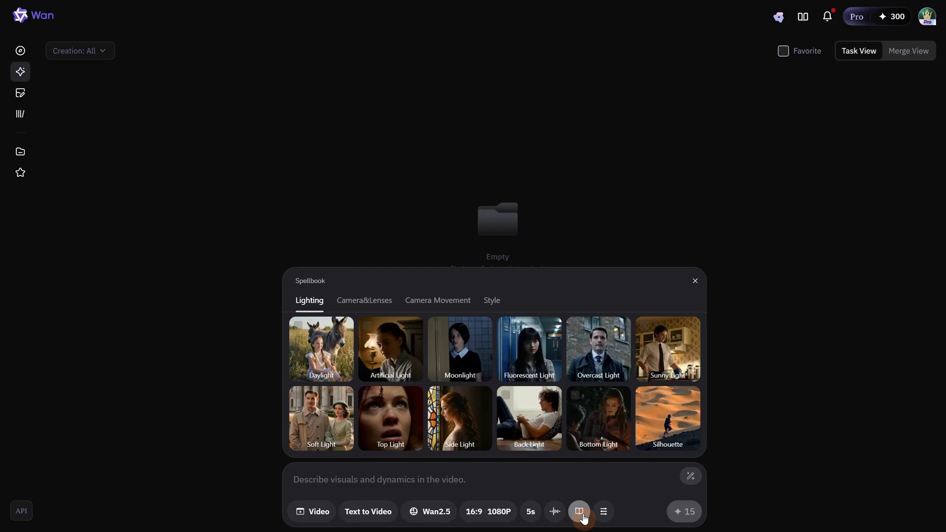
{"action": "left_click", "coordinate": [604, 514]}
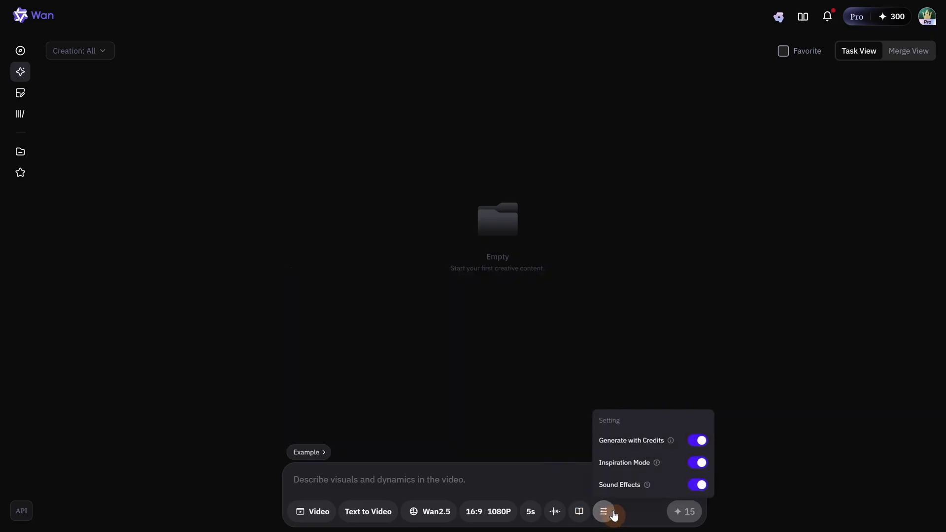
{"action": "left_click", "coordinate": [703, 445]}
{"action": "left_click", "coordinate": [702, 445]}
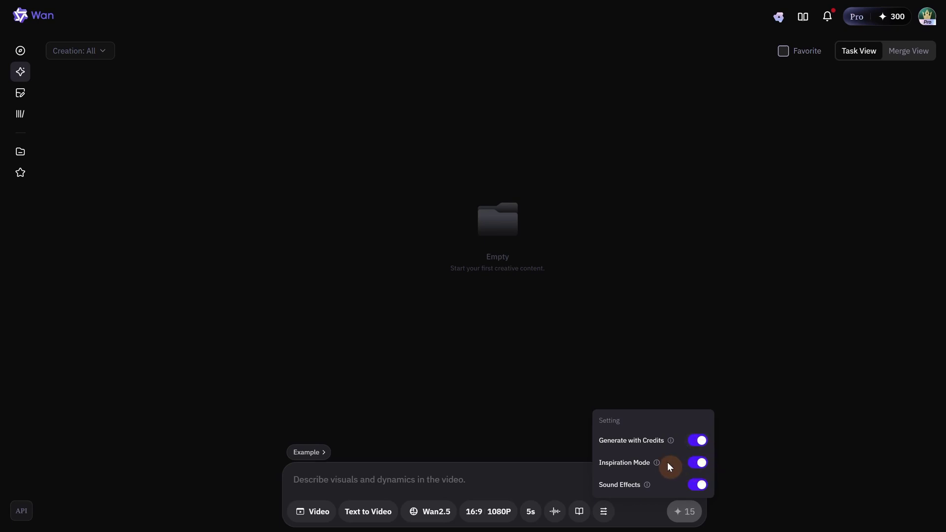
{"action": "mouse_move", "coordinate": [657, 466]}
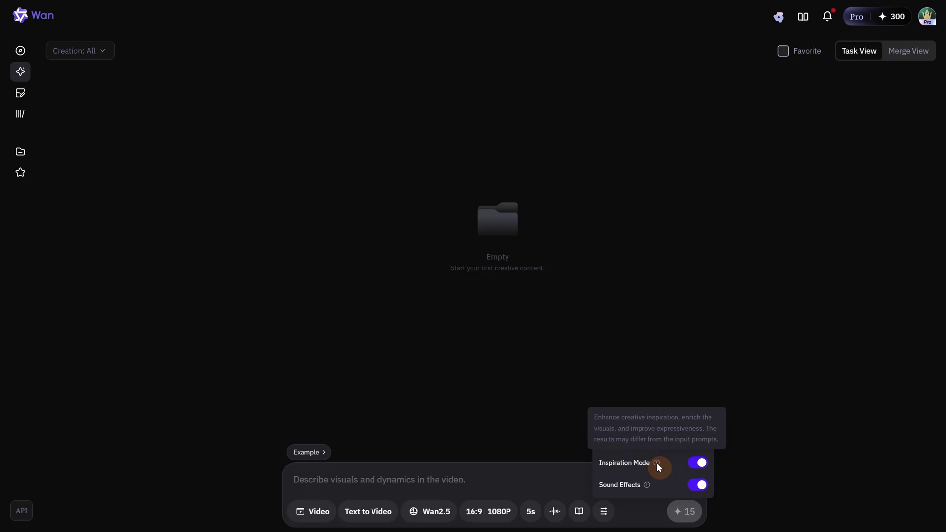
{"action": "left_click", "coordinate": [698, 463]}
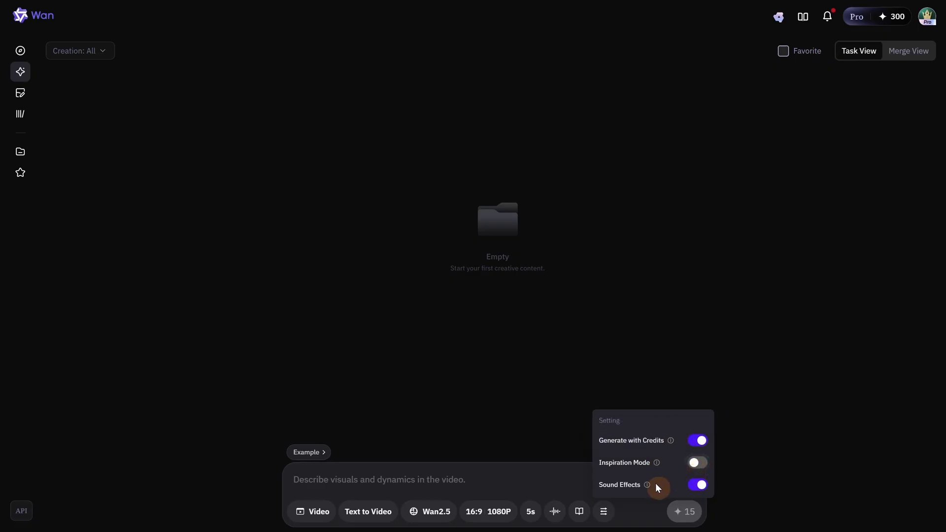
{"action": "mouse_move", "coordinate": [646, 486]}
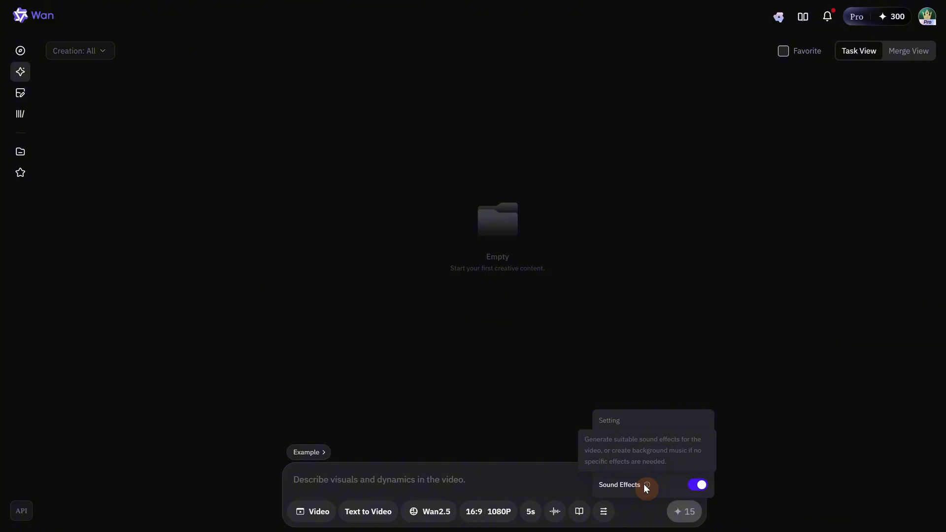
{"action": "left_click", "coordinate": [439, 477]}
Step: Paste the Viking warrior prompt and generate the 1080P 5s clip for 15 credits
{"action": "key", "text": "ctrl+v"}
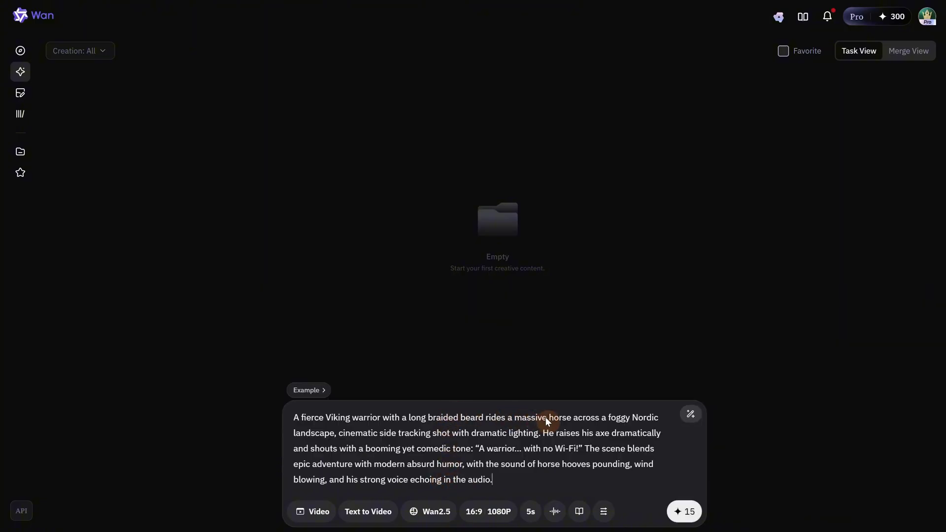
{"action": "left_click", "coordinate": [685, 513]}
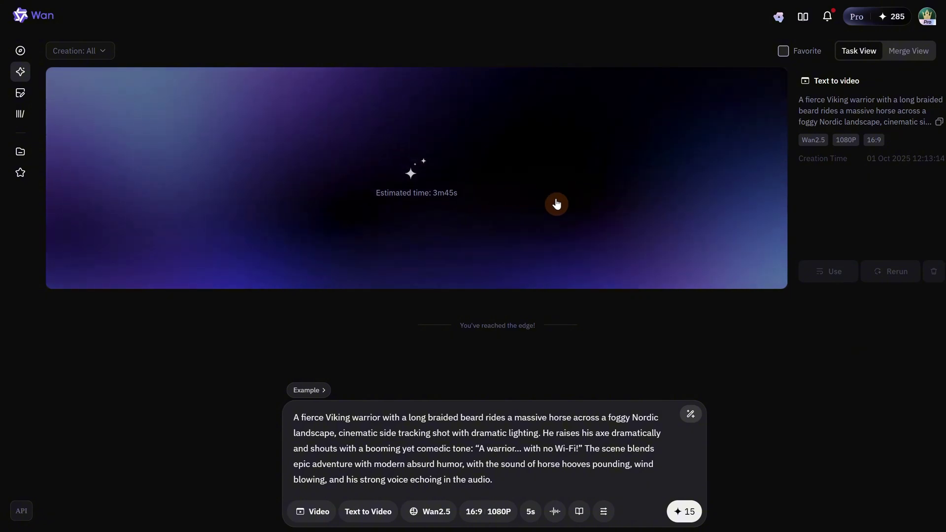
Step: Replace the prompt with the neon-street roller-skating woman prompt and generate it
{"action": "left_click", "coordinate": [454, 443]}
{"action": "key", "text": "ctrl+a"}
{"action": "key", "text": "BackSpace"}
{"action": "key", "text": "ctrl+v"}
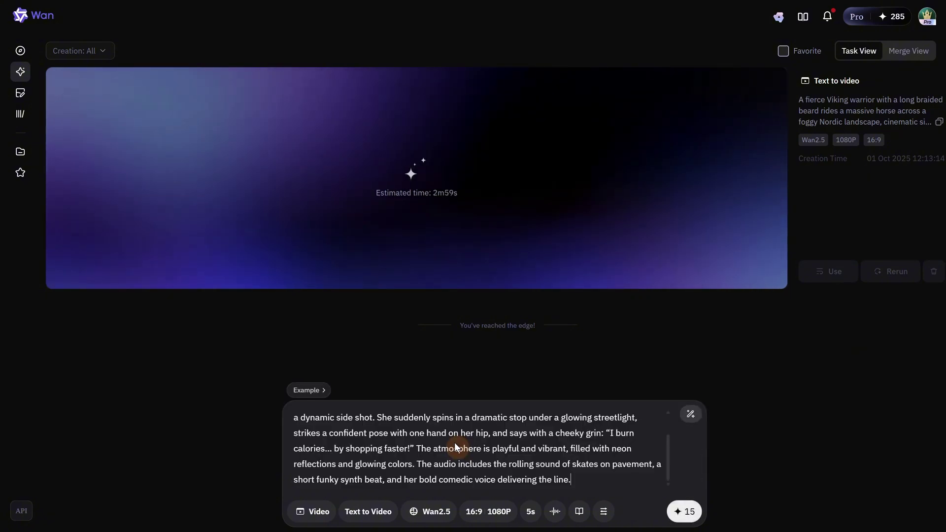
{"action": "scroll", "coordinate": [468, 431], "scroll_direction": "up", "scroll_amount": 2}
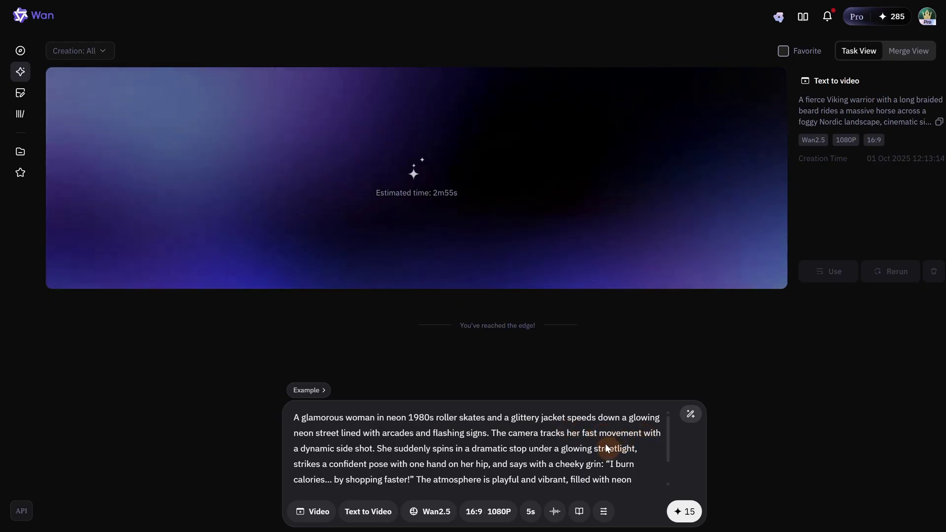
{"action": "scroll", "coordinate": [605, 443], "scroll_direction": "down", "scroll_amount": 2}
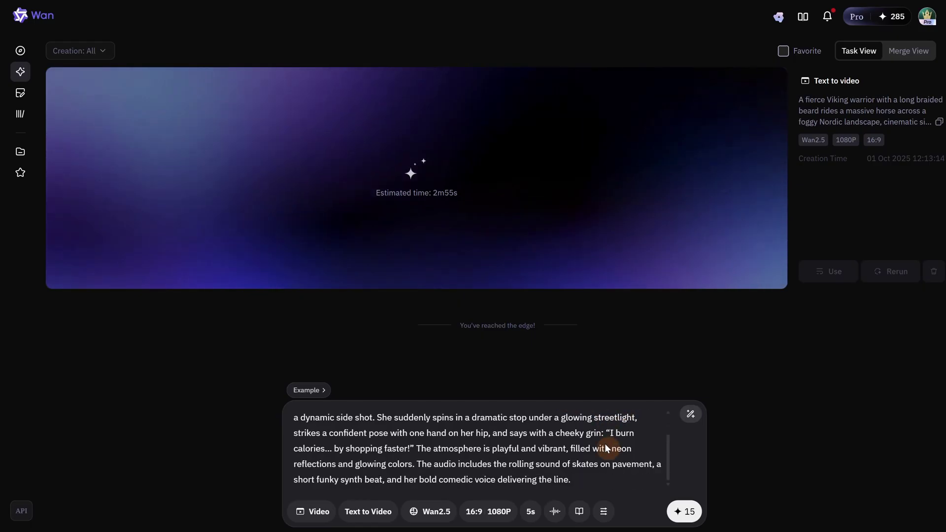
{"action": "left_click", "coordinate": [688, 514]}
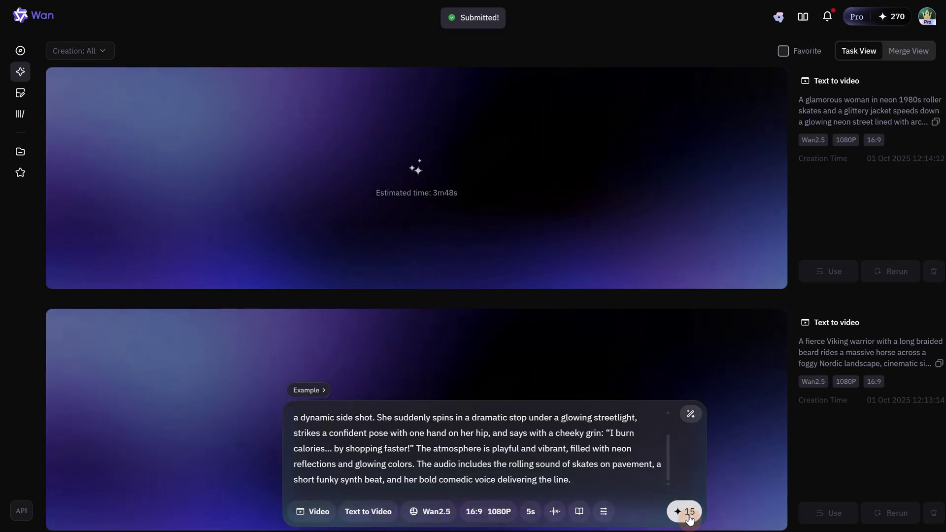
Step: Review the balloon-carrying clown prompt in the expanded editor and generate it
{"action": "scroll", "coordinate": [722, 326], "scroll_direction": "down", "scroll_amount": 3}
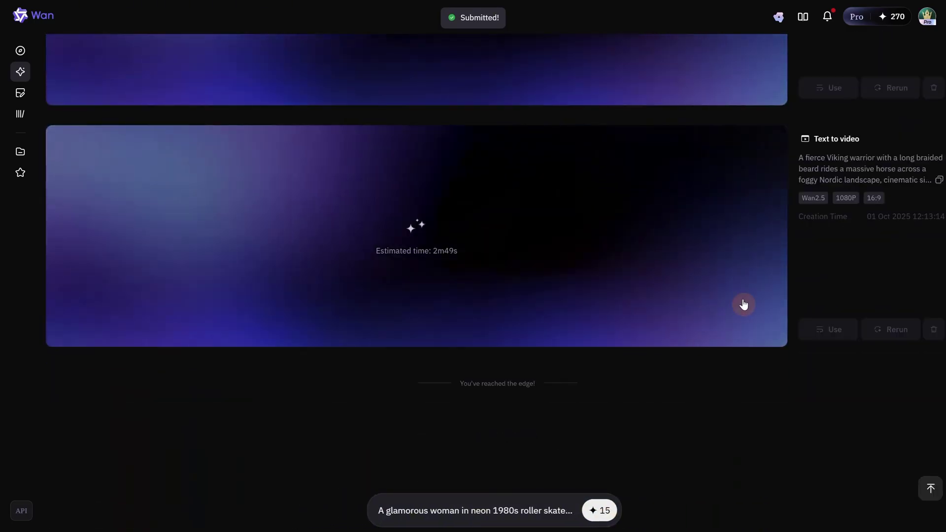
{"action": "left_click", "coordinate": [444, 510]}
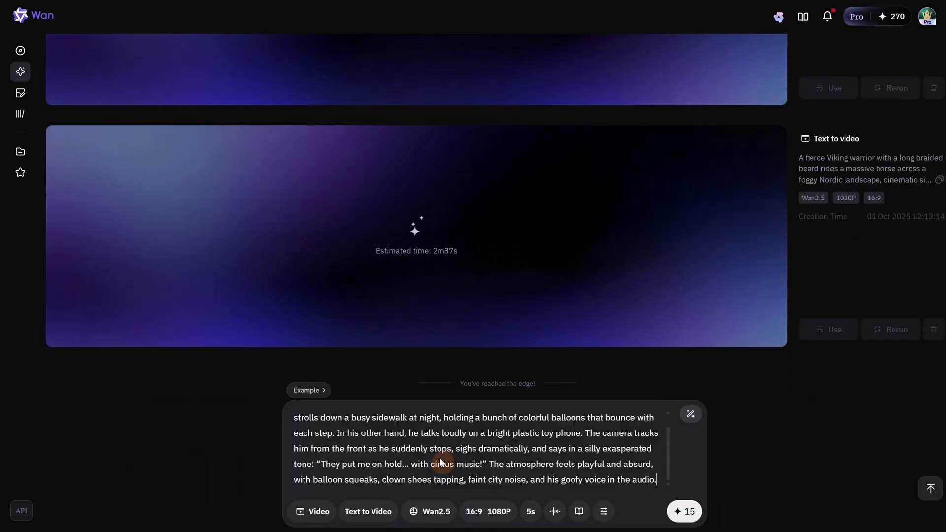
{"action": "scroll", "coordinate": [463, 445], "scroll_direction": "down", "scroll_amount": 2}
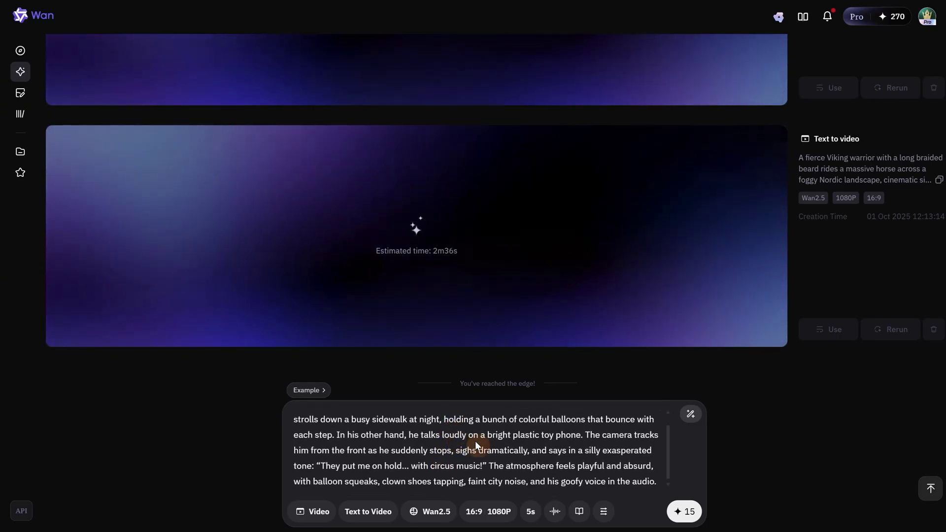
{"action": "left_click", "coordinate": [682, 515]}
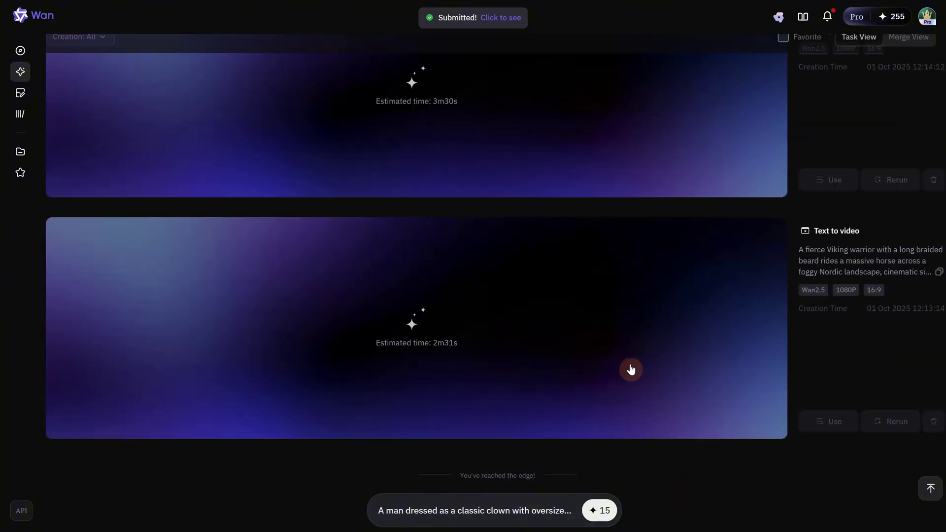
Step: Submit the hotel-suite prompt, then delete its text after 'construction site with cranes'
{"action": "mouse_move", "coordinate": [484, 466]}
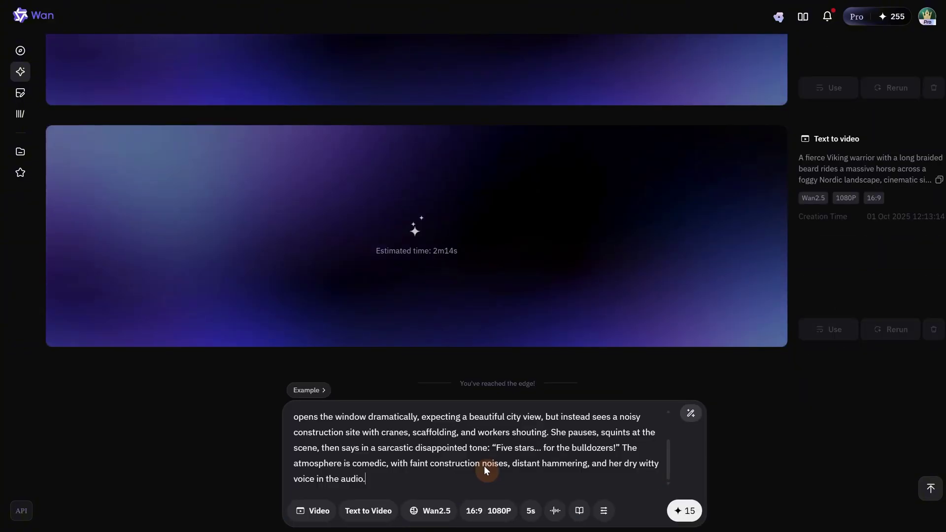
{"action": "left_click", "coordinate": [685, 512]}
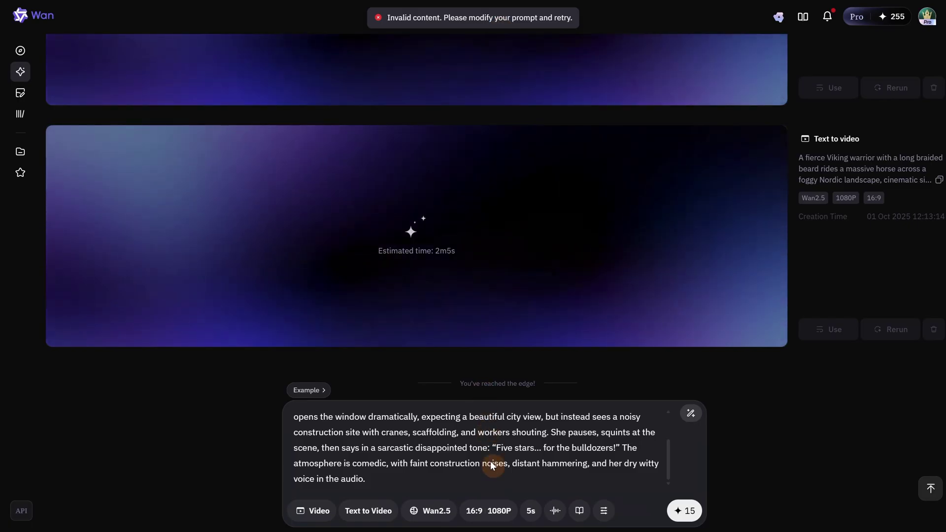
{"action": "scroll", "coordinate": [490, 460], "scroll_direction": "up", "scroll_amount": 2}
{"action": "left_click_drag", "start_coordinate": [409, 476], "coordinate": [622, 495]}
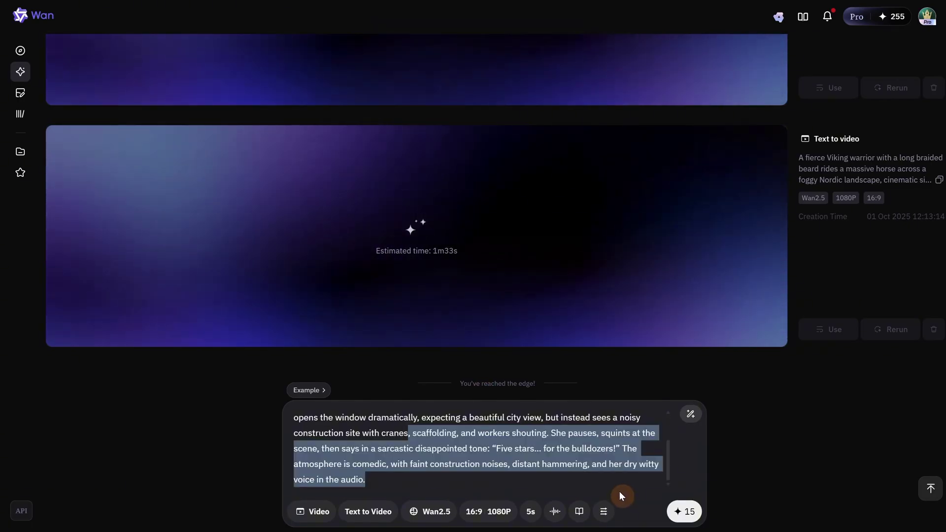
{"action": "key", "text": "BackSpace"}
{"action": "key", "text": "ctrl+a"}
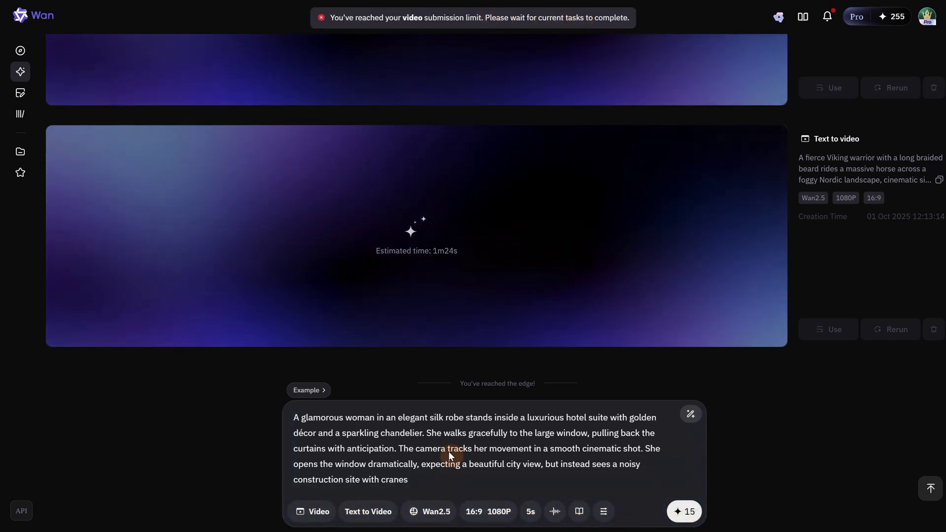
{"action": "scroll", "coordinate": [535, 219], "scroll_direction": "up", "scroll_amount": 10}
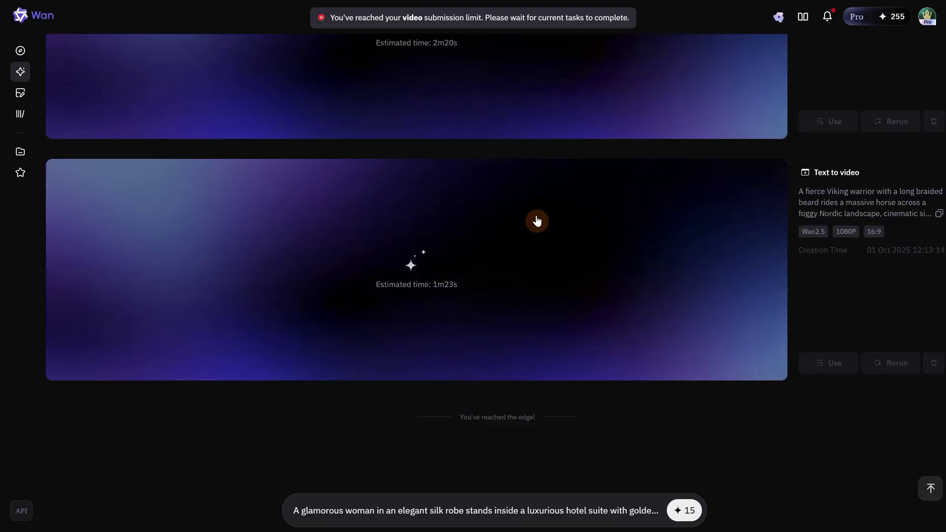
{"action": "scroll", "coordinate": [536, 219], "scroll_direction": "down", "scroll_amount": 10}
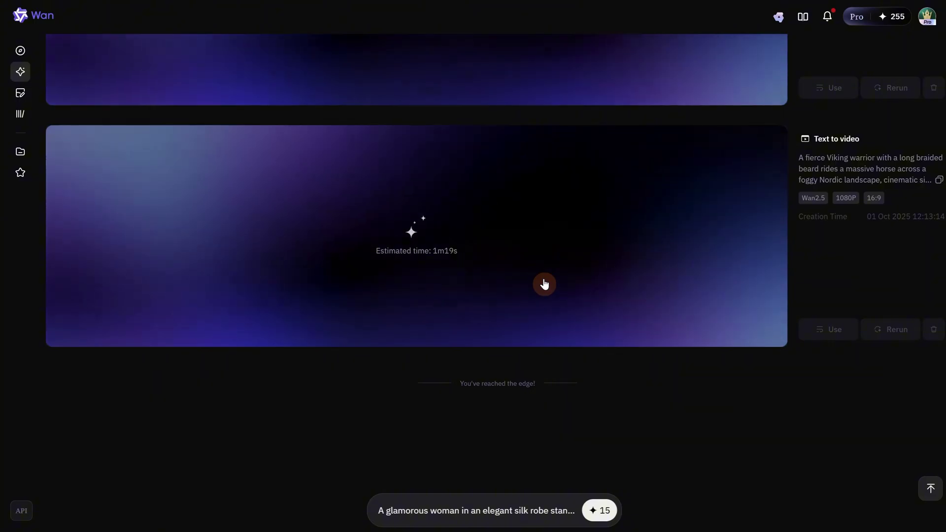
{"action": "left_click", "coordinate": [493, 510]}
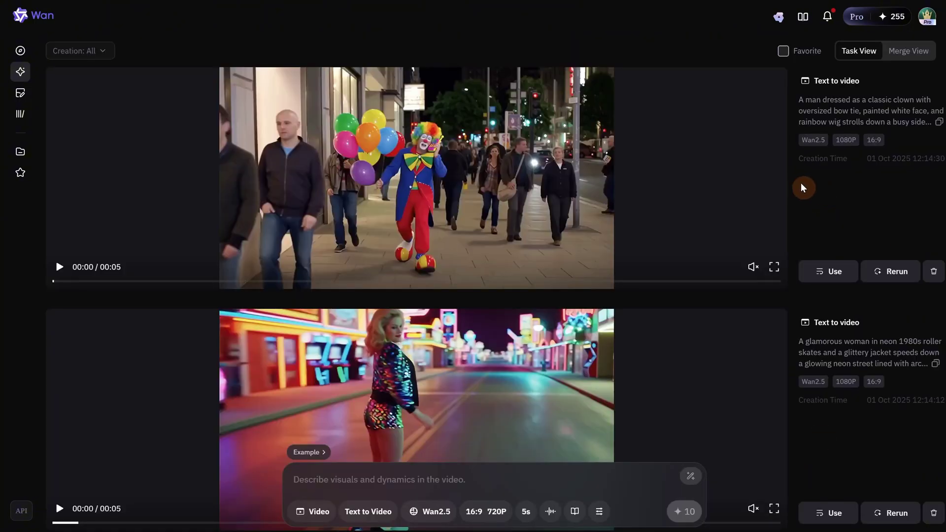
Step: Find the finished Viking warrior clip's task card and play the video fullscreen
{"action": "scroll", "coordinate": [803, 188], "scroll_direction": "down", "scroll_amount": 9}
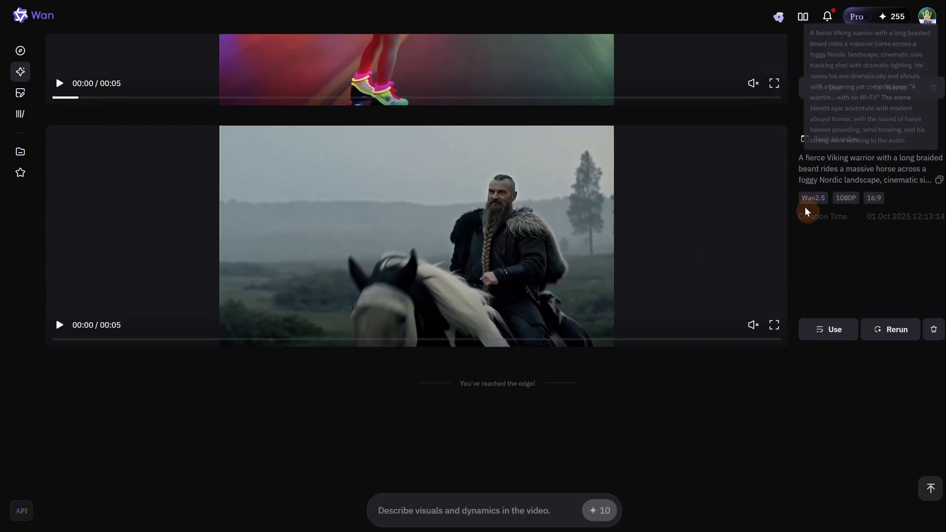
{"action": "mouse_move", "coordinate": [765, 170]}
{"action": "left_click", "coordinate": [736, 145]}
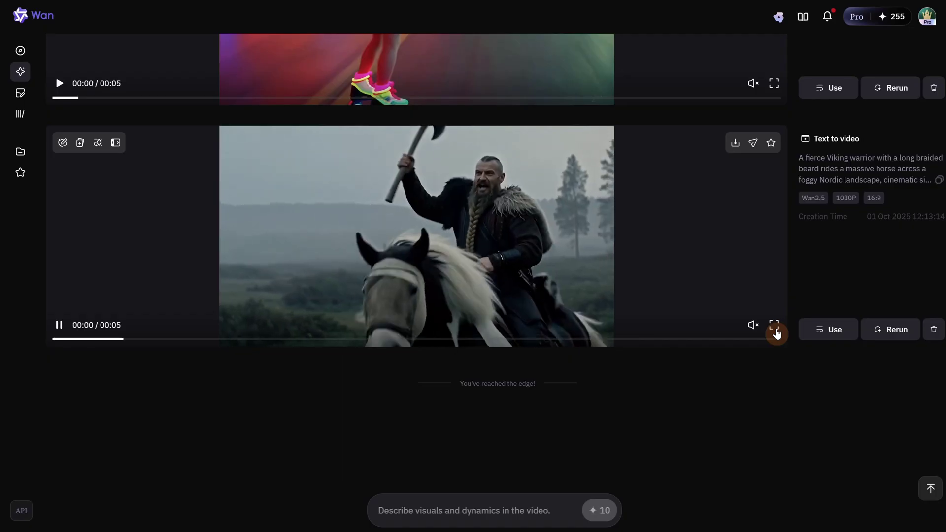
{"action": "left_click", "coordinate": [775, 326]}
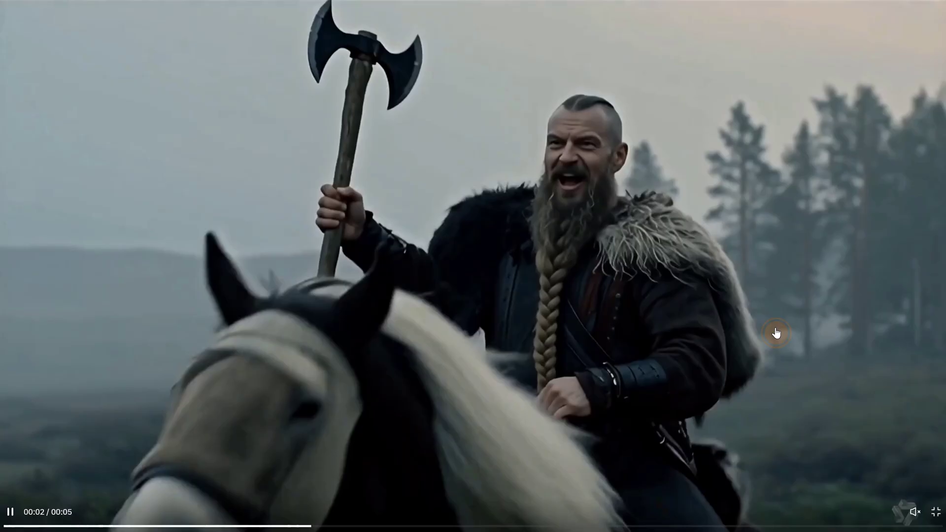